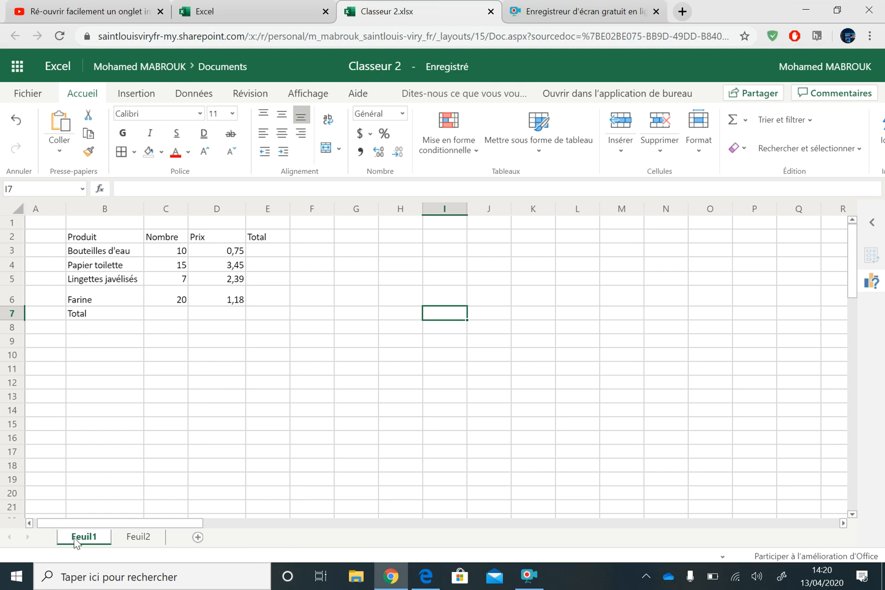
Step: Add a new worksheet after Feuil1 and delete it again, returning to Feuil1
left_click(199, 540)
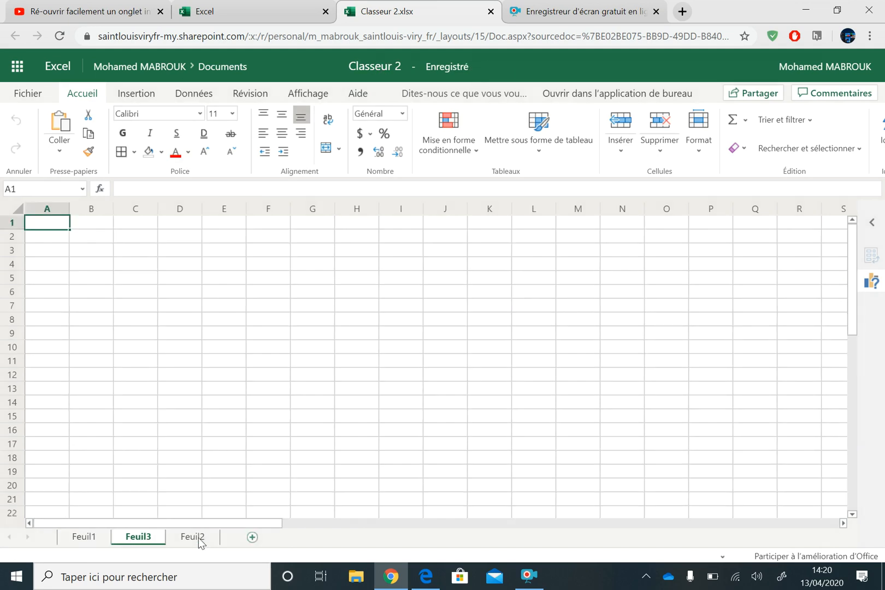
right_click(133, 538)
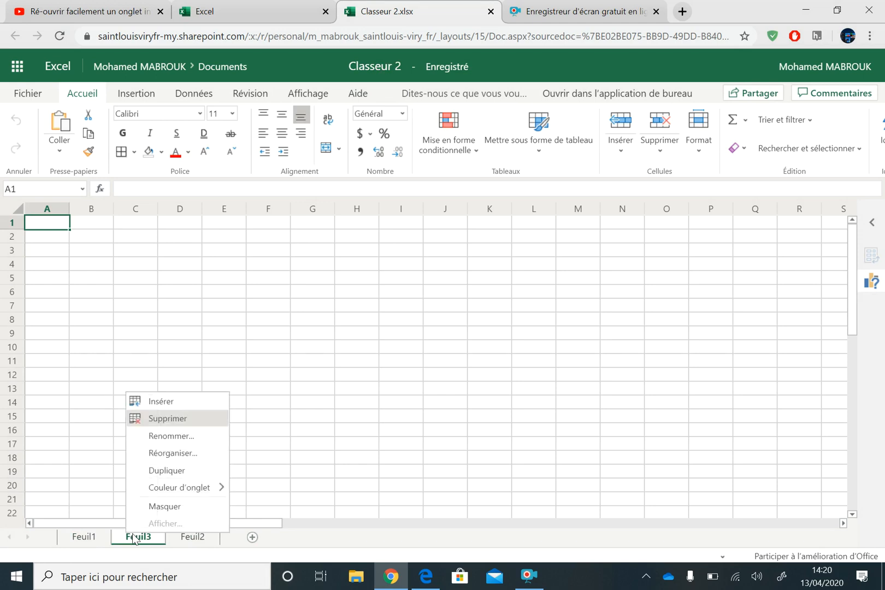
left_click(172, 419)
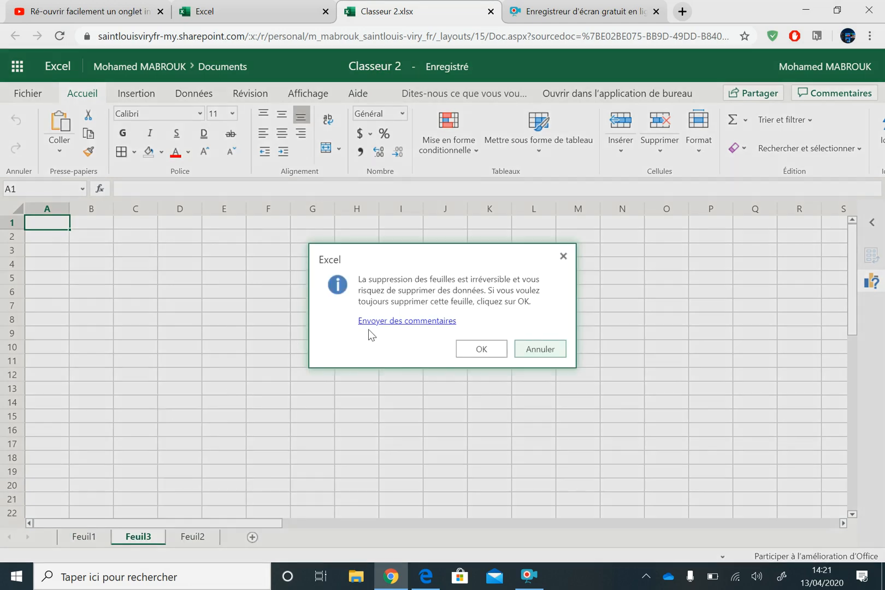
left_click(483, 353)
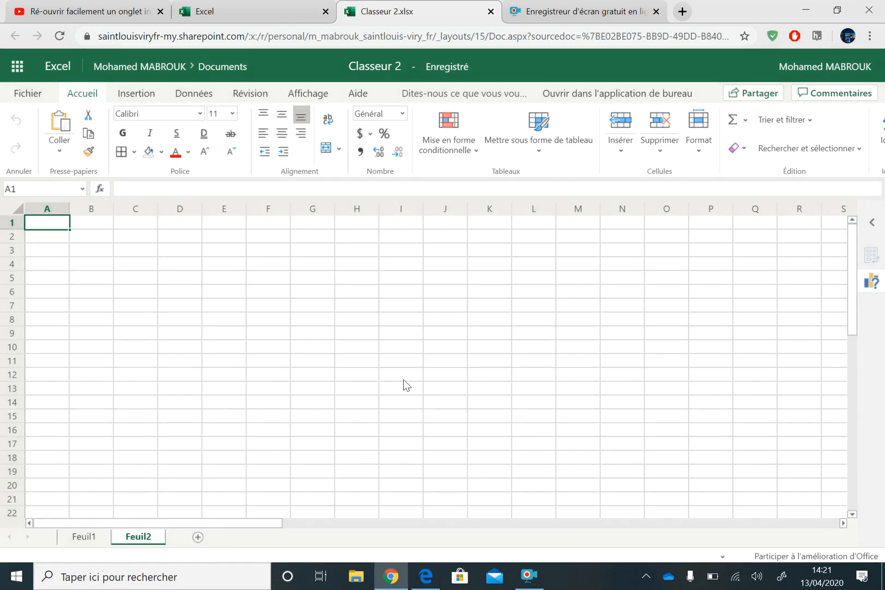
left_click(88, 538)
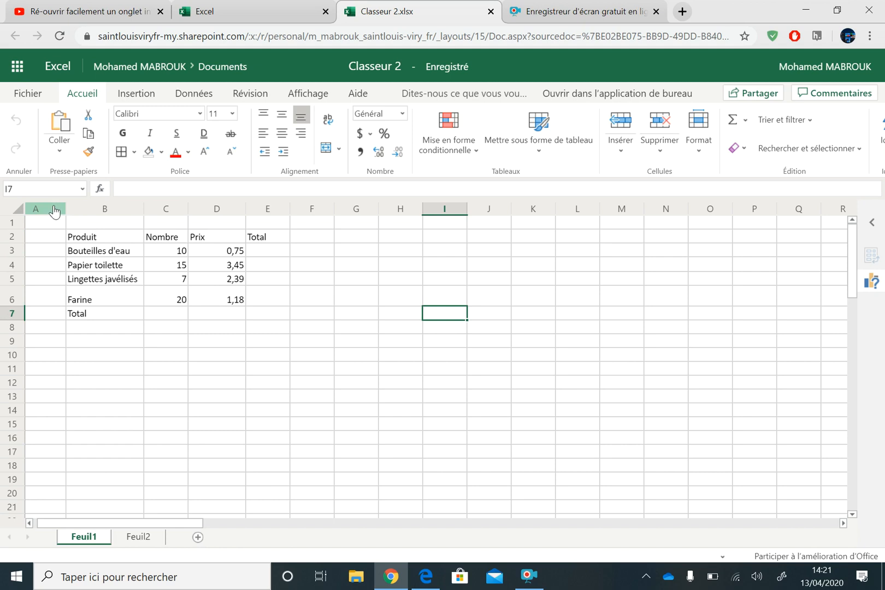
Step: Enter the sample text "ghgg" in cell H4
left_click(79, 238)
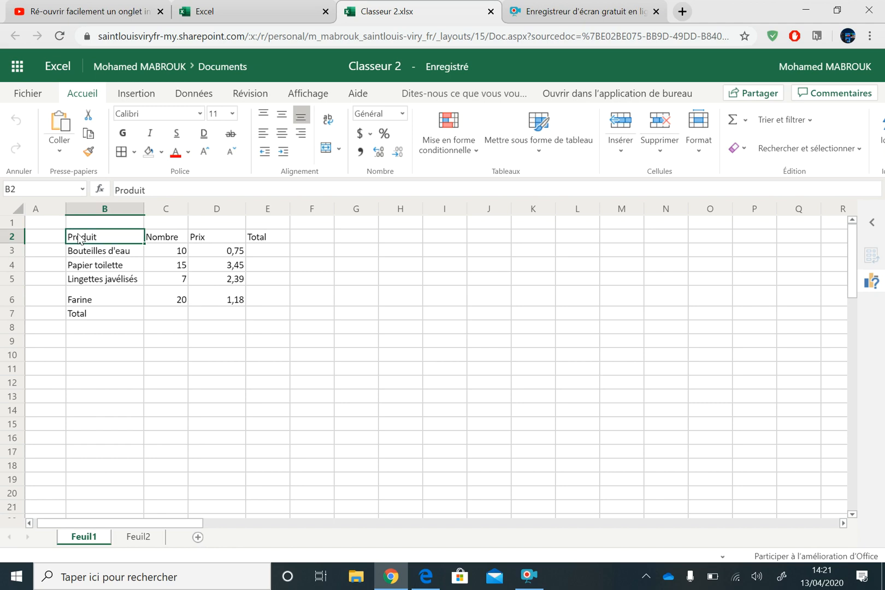
left_click(397, 266)
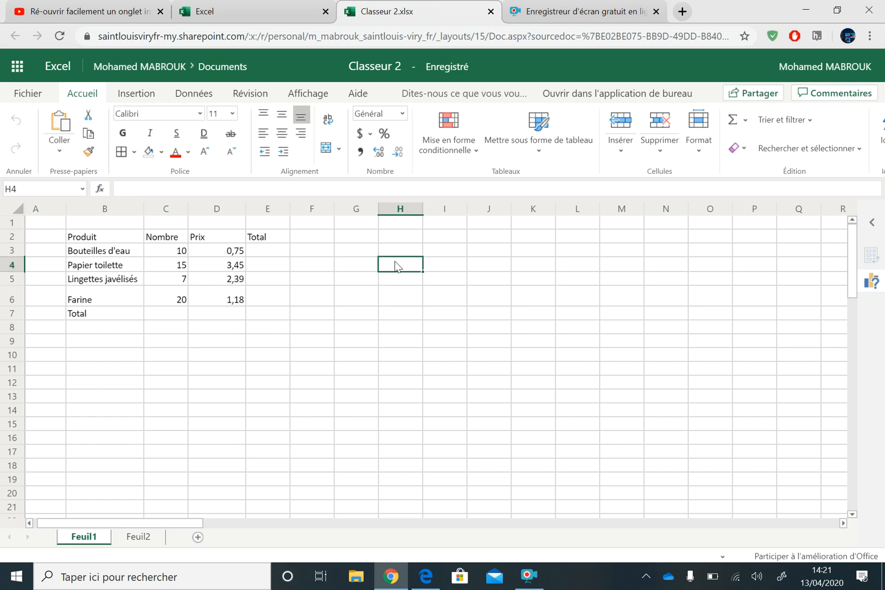
type("ghgg")
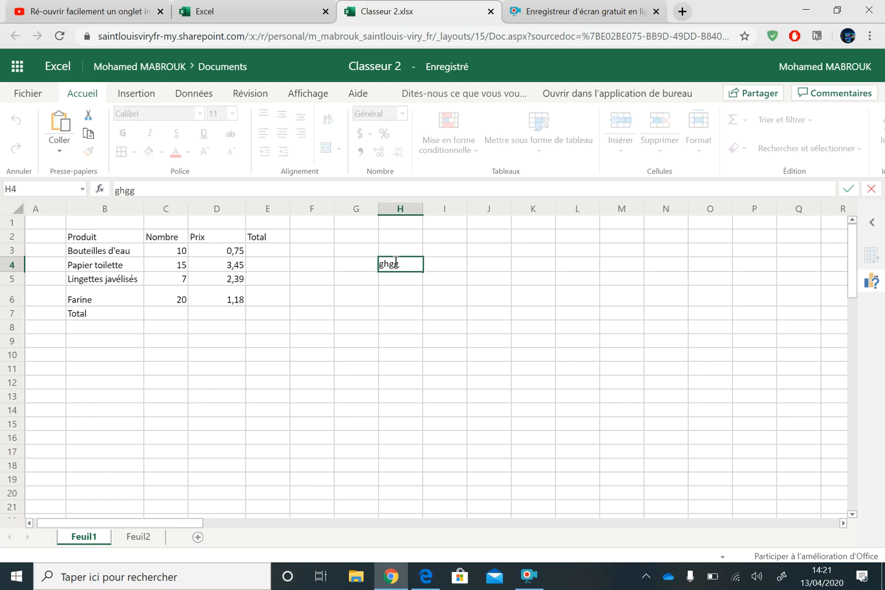
key("Return")
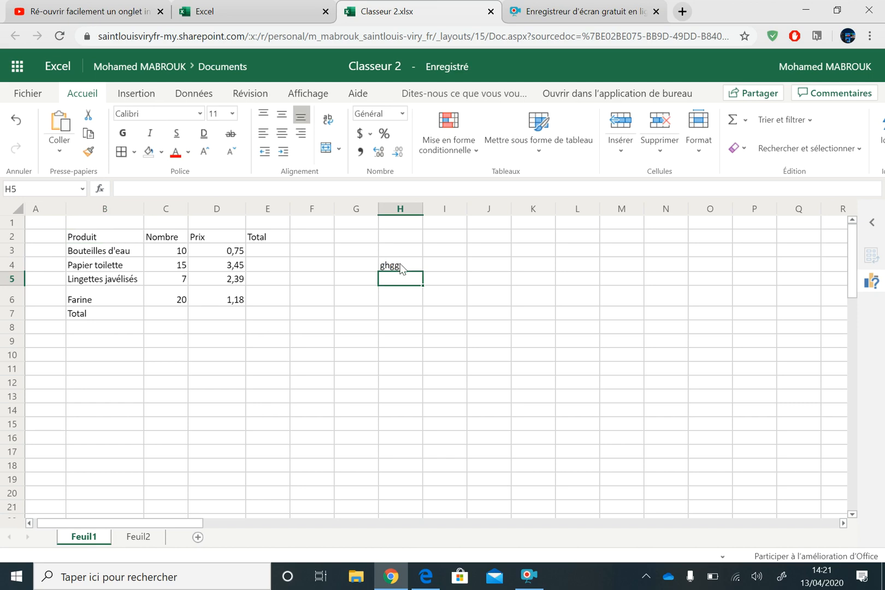
Step: Replace the text in cell H4 with "rrrrr"
double_click(399, 264)
key("BackSpace")
key("BackSpace")
key("BackSpace")
key("BackSpace")
type("rrrrr")
key("Return")
Step: Set the font of cell H4 to Arial Black at size 12
left_click(401, 266)
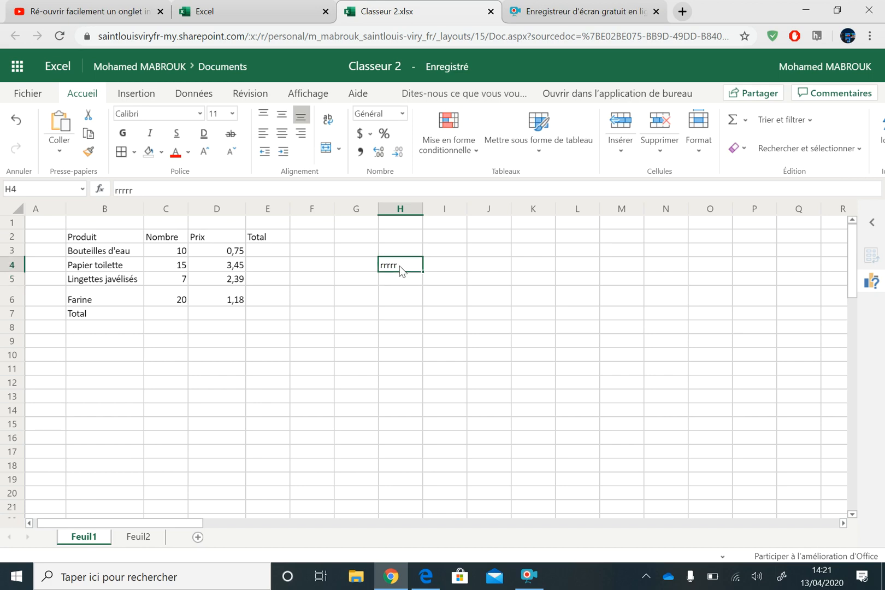
left_click(200, 114)
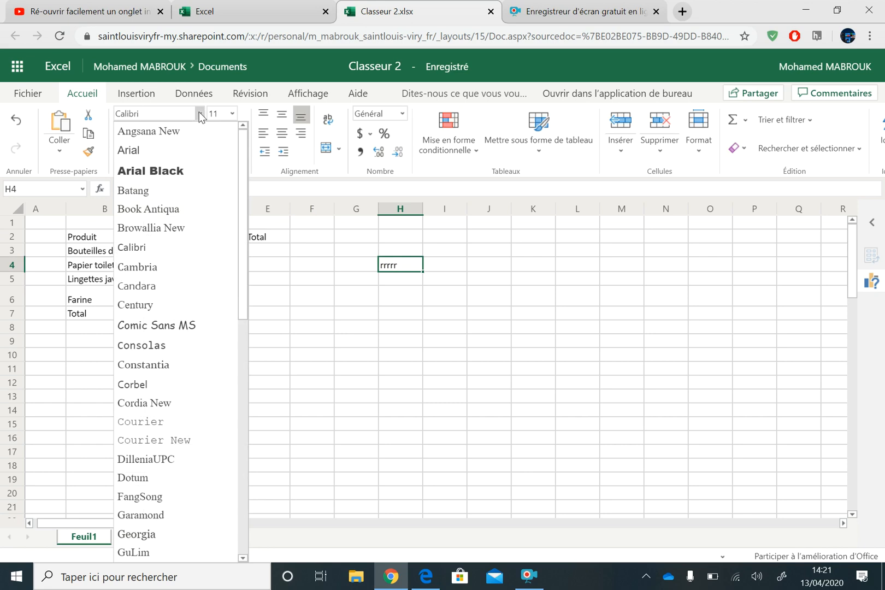
left_click(185, 171)
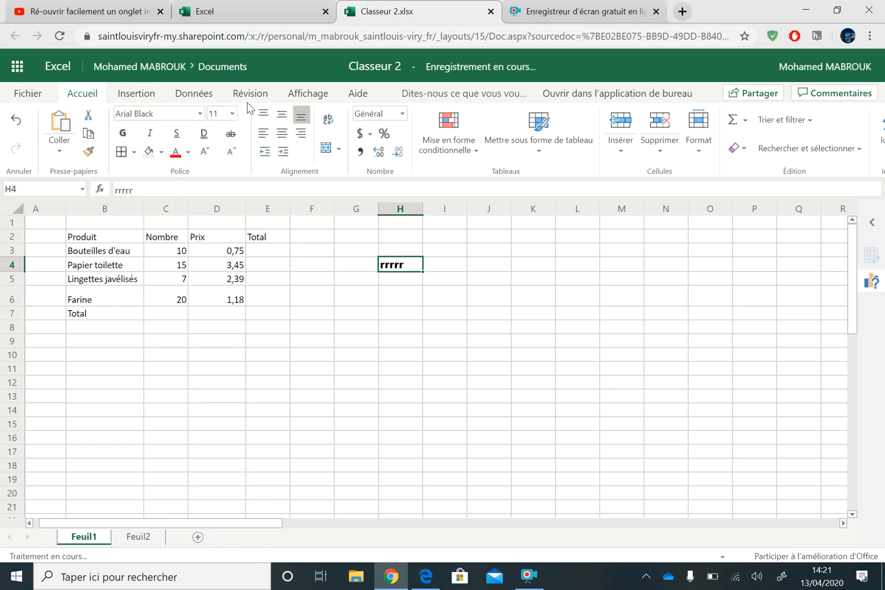
left_click(232, 113)
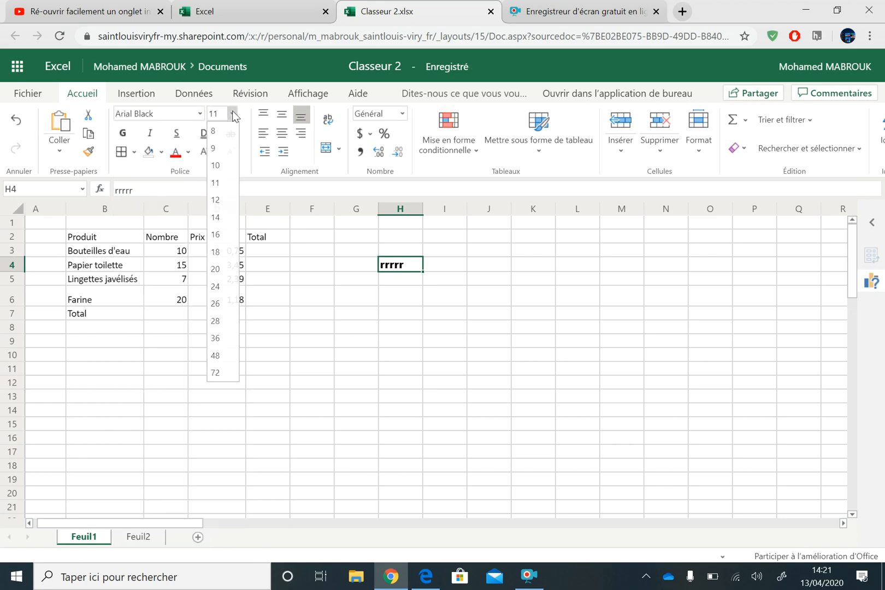
left_click(219, 200)
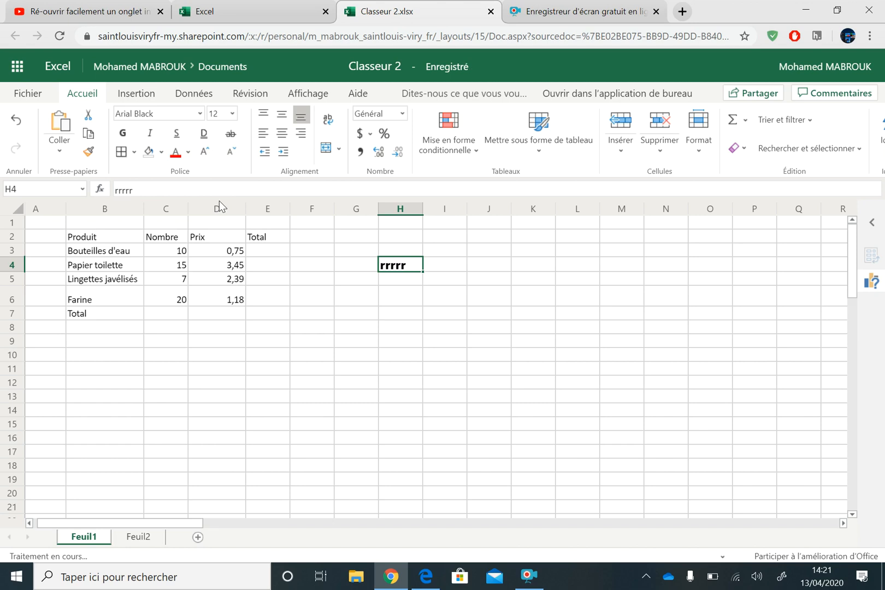
Step: Colour the text of cell H4 red and fill the cell with standard yellow
left_click(392, 290)
left_click(394, 265)
left_click(175, 157)
left_click(161, 154)
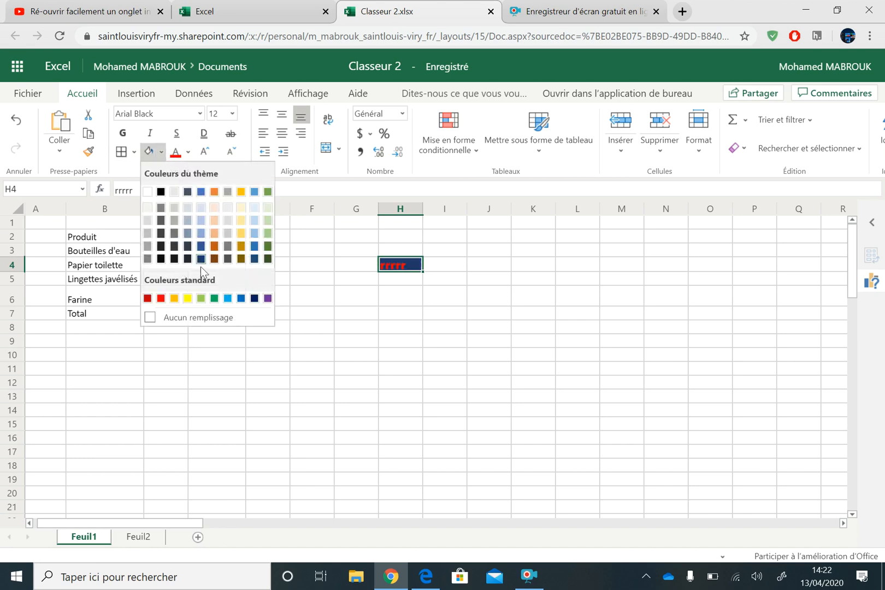
left_click(187, 299)
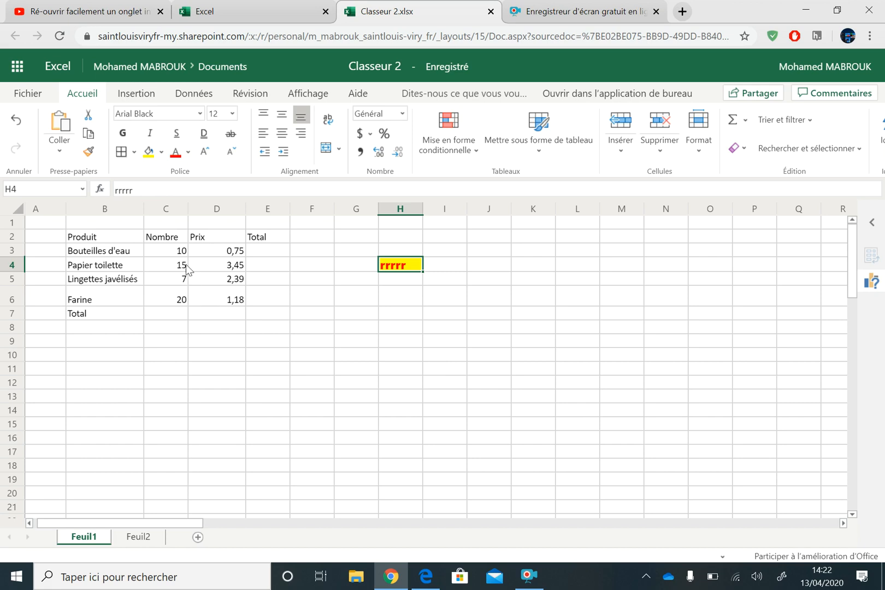
Step: Narrow column B and widen it again until the full product names fit
left_click_drag(143, 209, 106, 209)
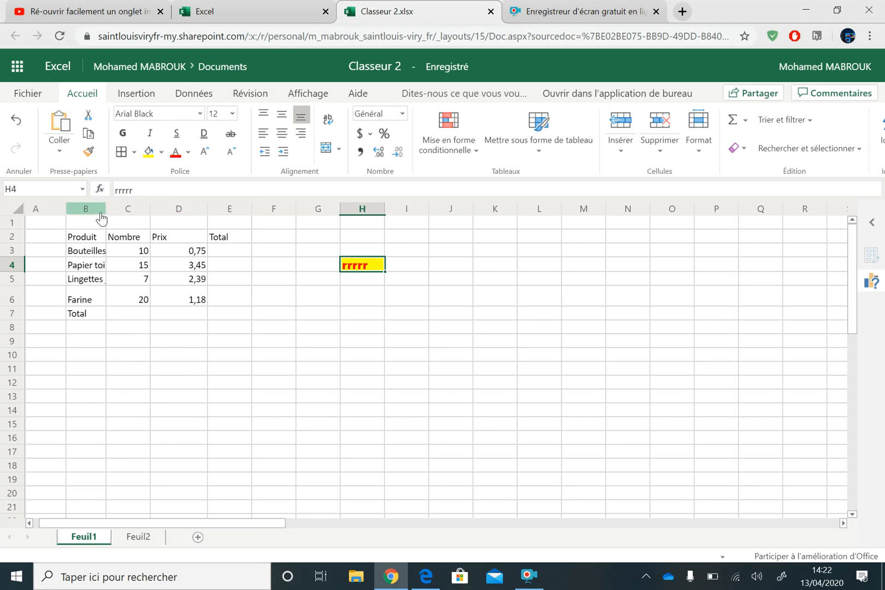
left_click_drag(107, 210, 128, 207)
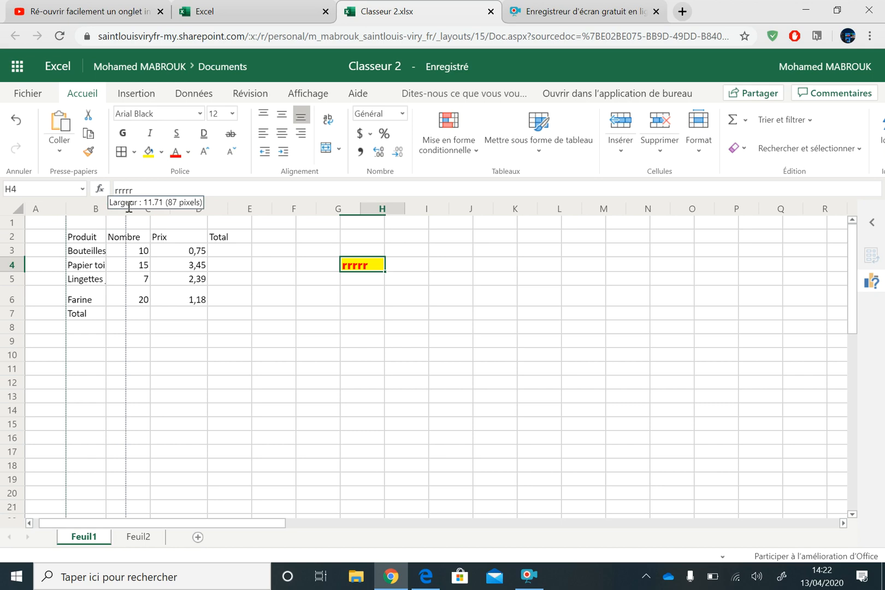
left_click_drag(129, 207, 140, 206)
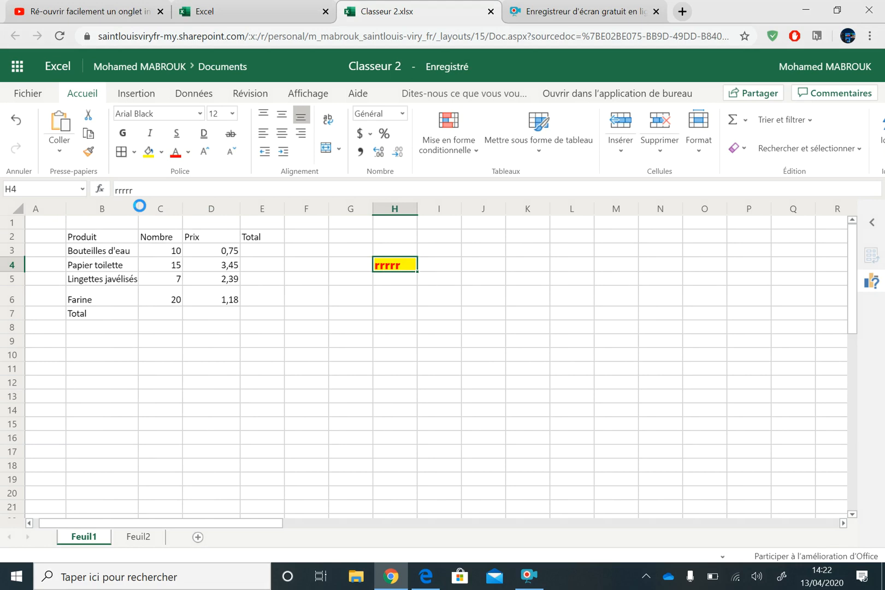
Step: Insert a sheet row above the Farine row and undo the insertion
left_click(85, 240)
left_click_drag(84, 250, 86, 300)
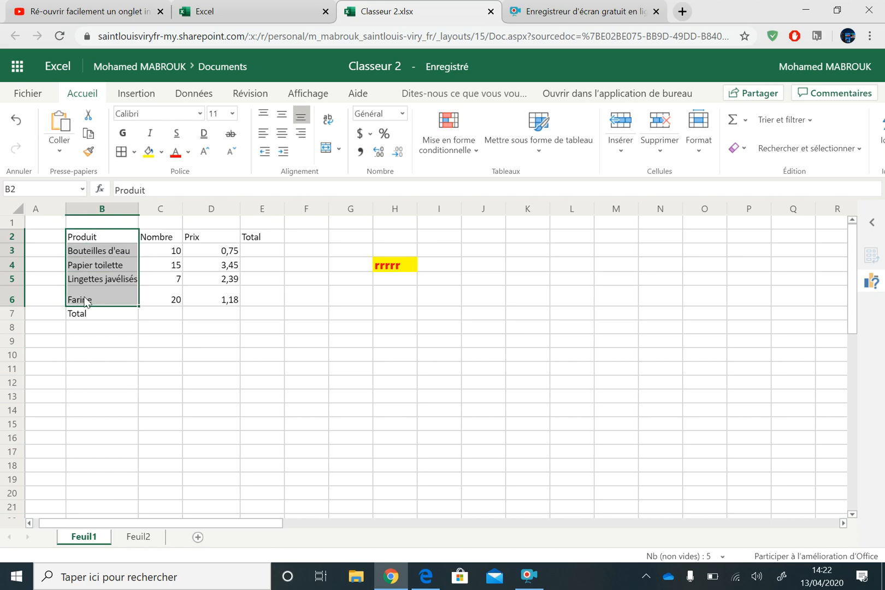
left_click(48, 301)
right_click(47, 298)
mouse_move(135, 393)
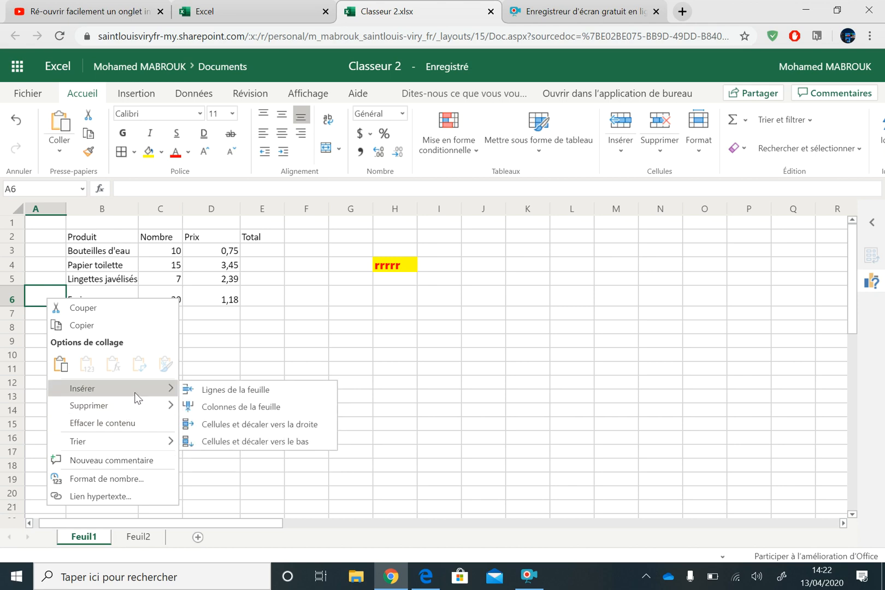
left_click(216, 392)
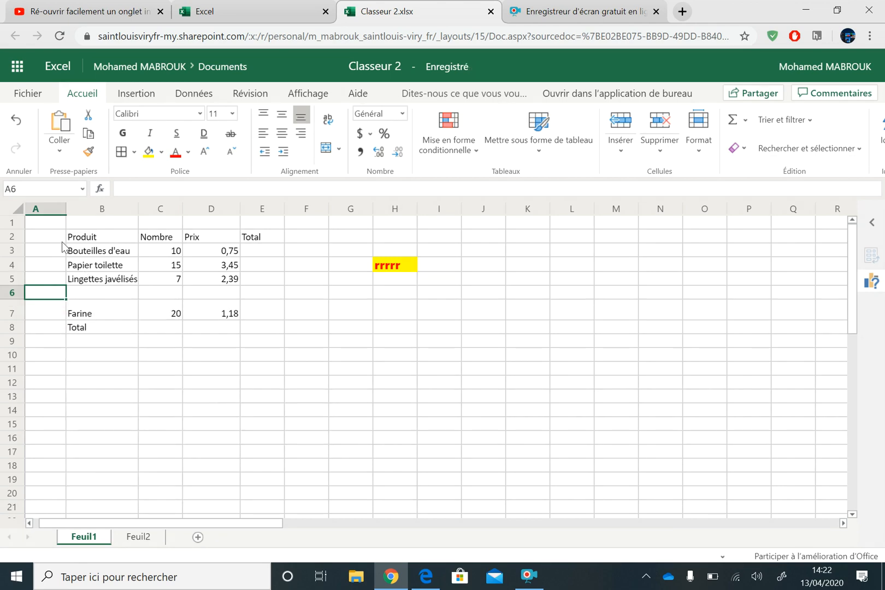
left_click(17, 123)
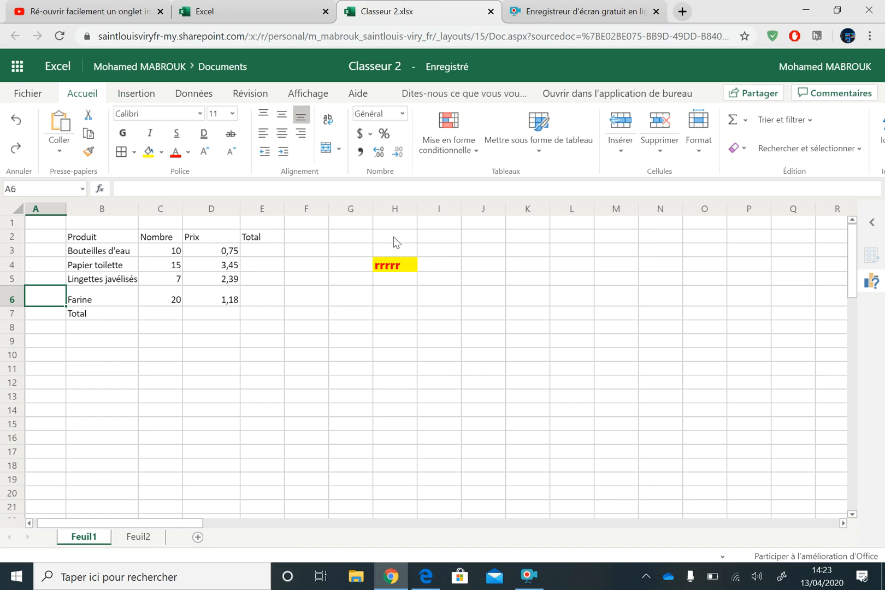
Step: Merge cells H2 to J2 with the Fusionner les cellules option
left_click_drag(382, 236, 464, 238)
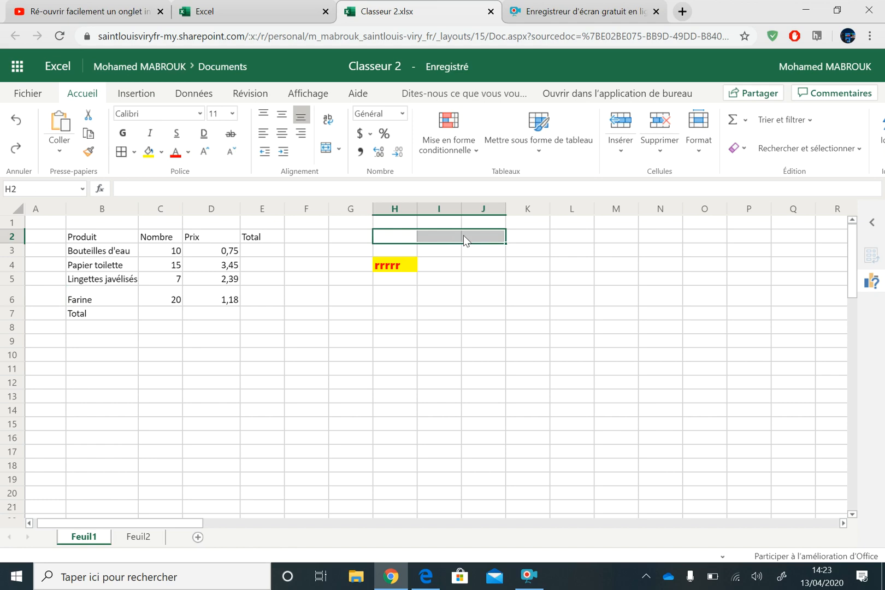
left_click(338, 149)
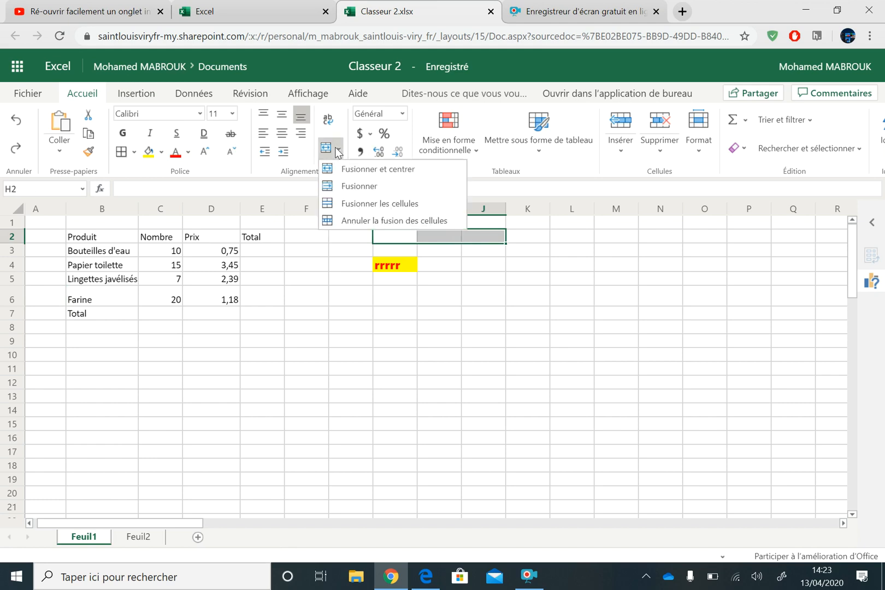
left_click(360, 204)
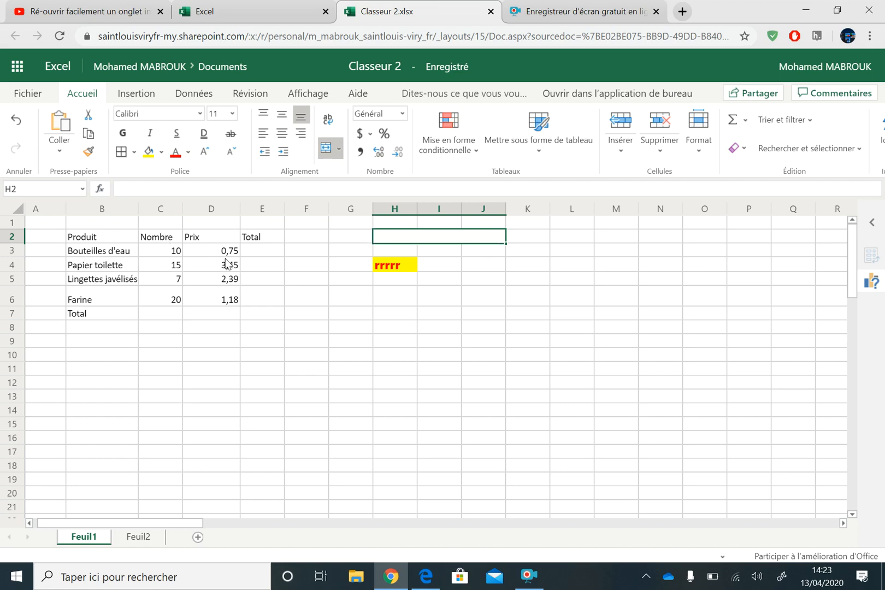
Step: Total the Nombre column in cell C7 with the formula =somme(C3:C6)
left_click(162, 318)
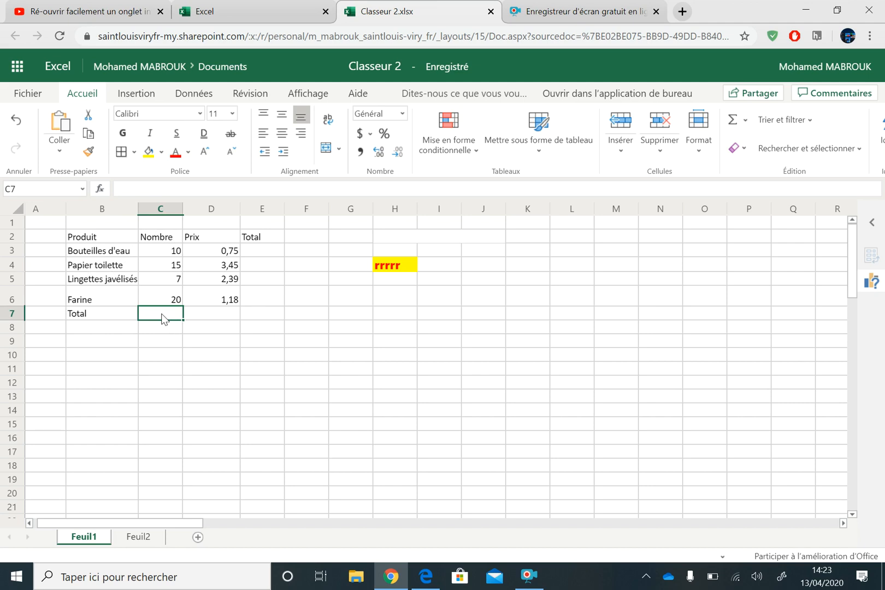
type("=")
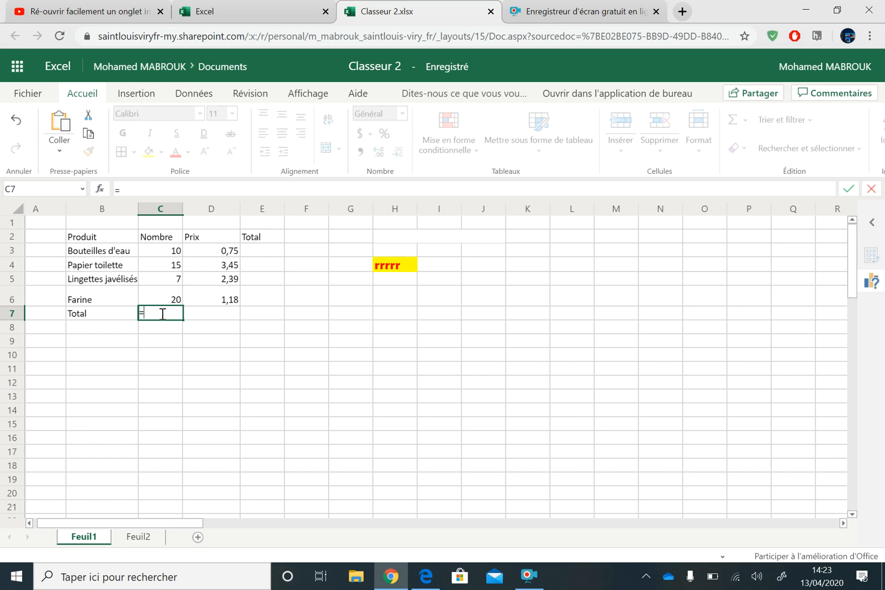
type("somme")
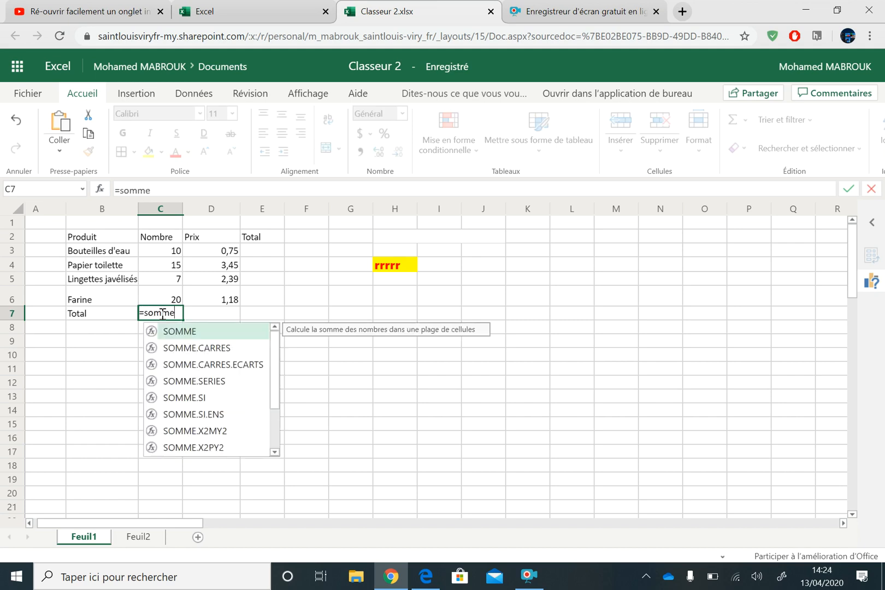
type("(")
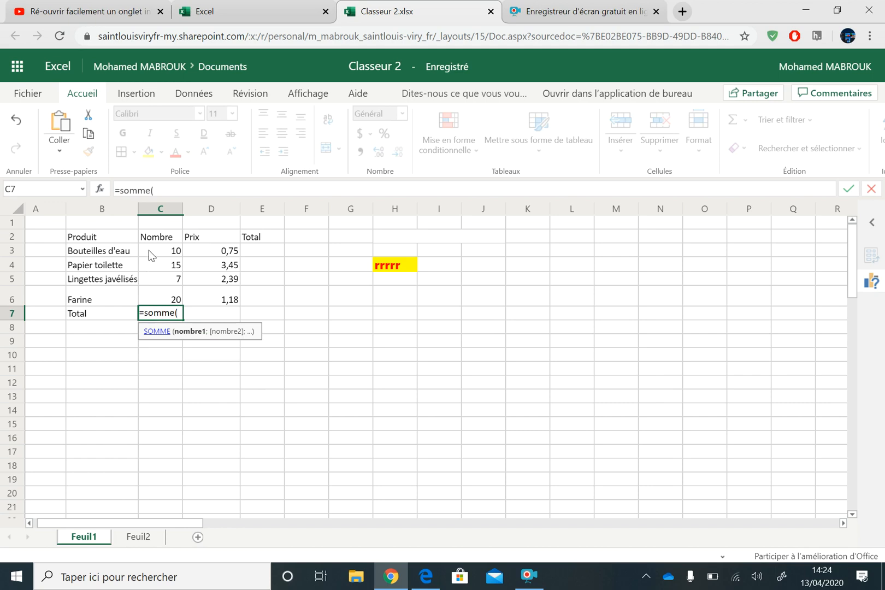
left_click_drag(155, 250, 160, 297)
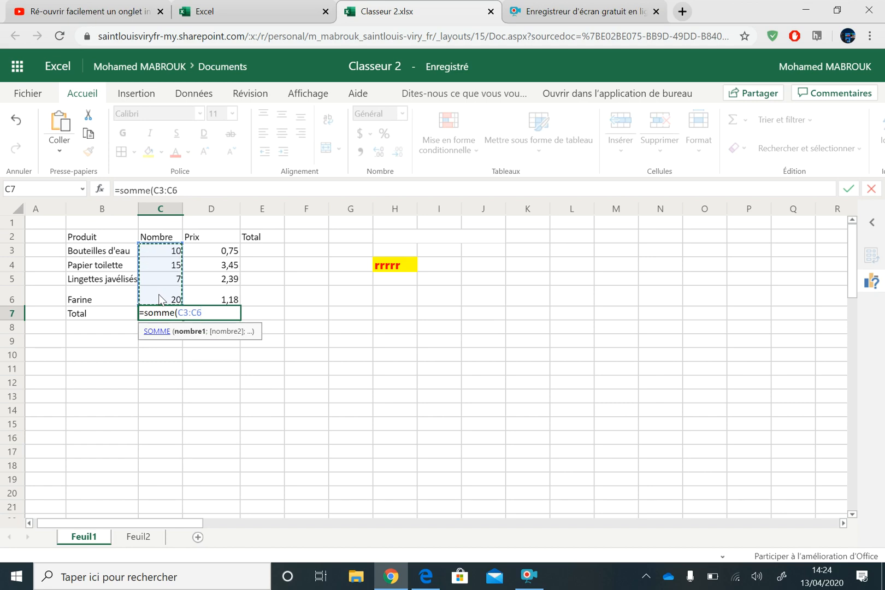
type(")")
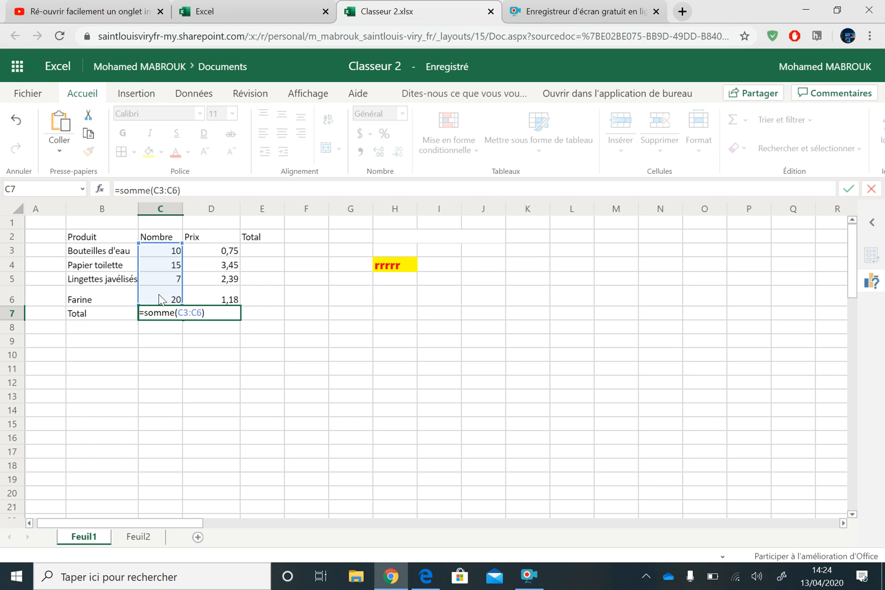
key("Return")
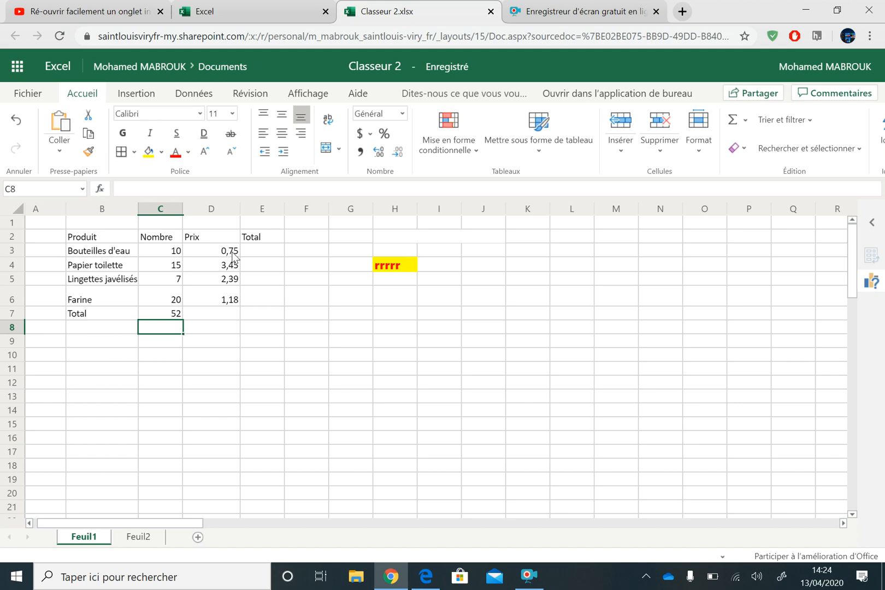
Step: Calculate the Bouteilles d'eau total in cell E3 with the formula =C3*D3
left_click(260, 251)
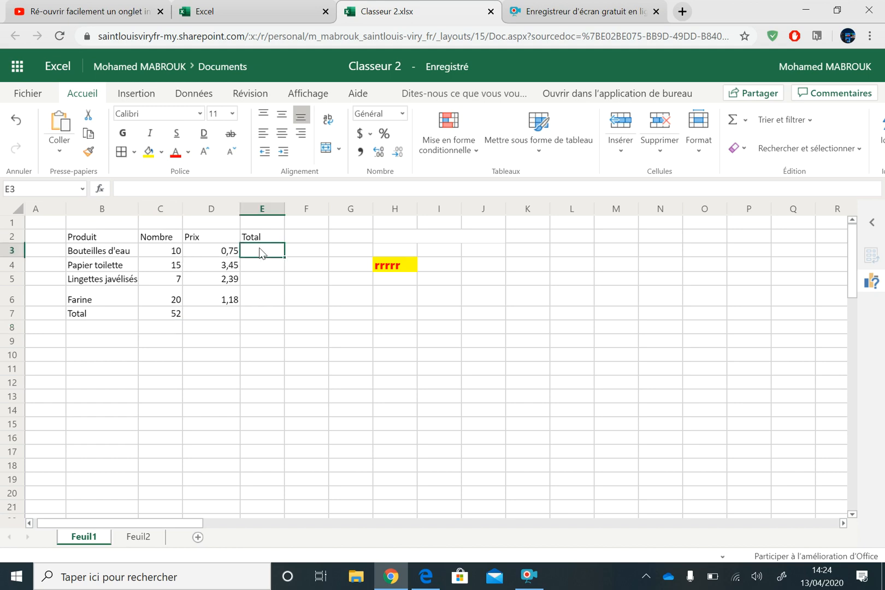
type("=")
left_click(171, 254)
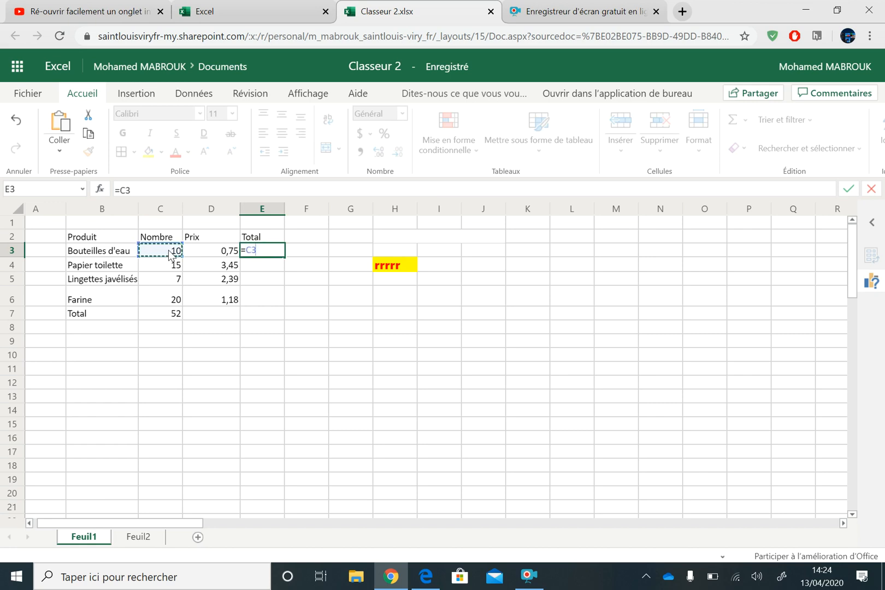
type("*")
left_click(222, 254)
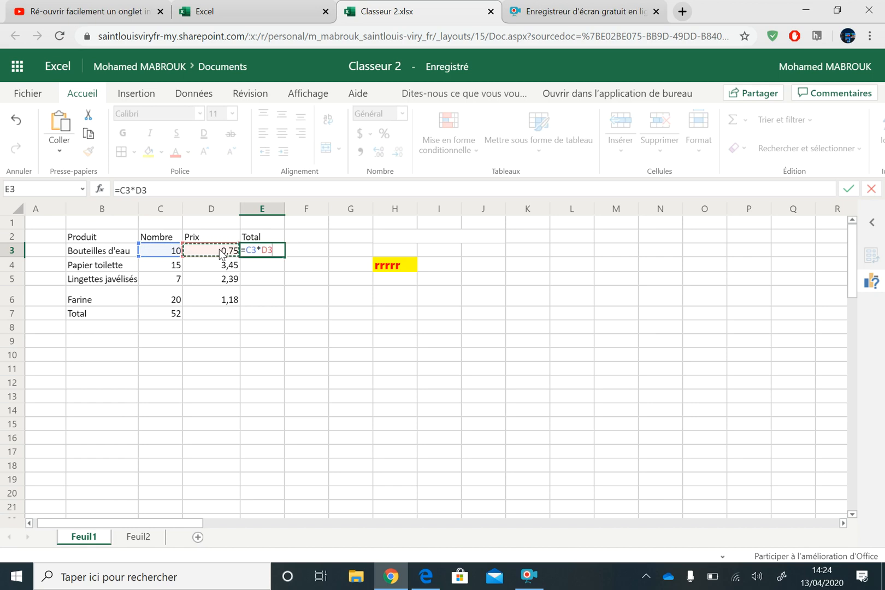
key("Return")
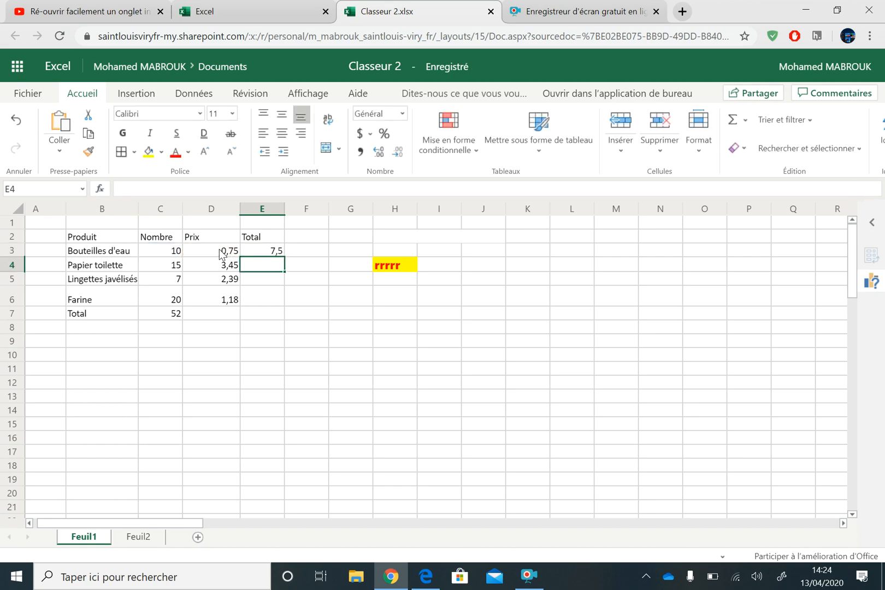
Step: Copy the E3 formula down the Total column through the Farine row, cell E6
left_click(269, 254)
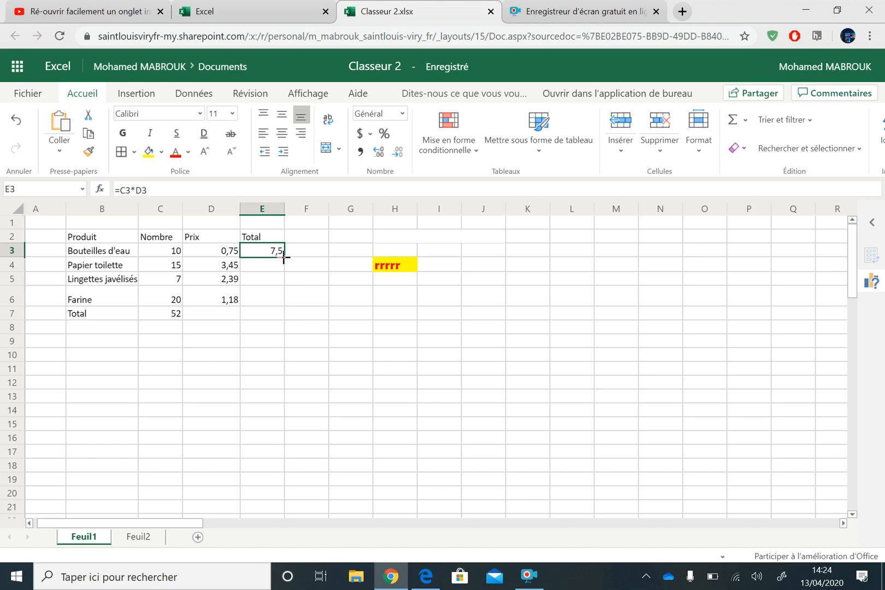
left_click_drag(283, 257, 280, 293)
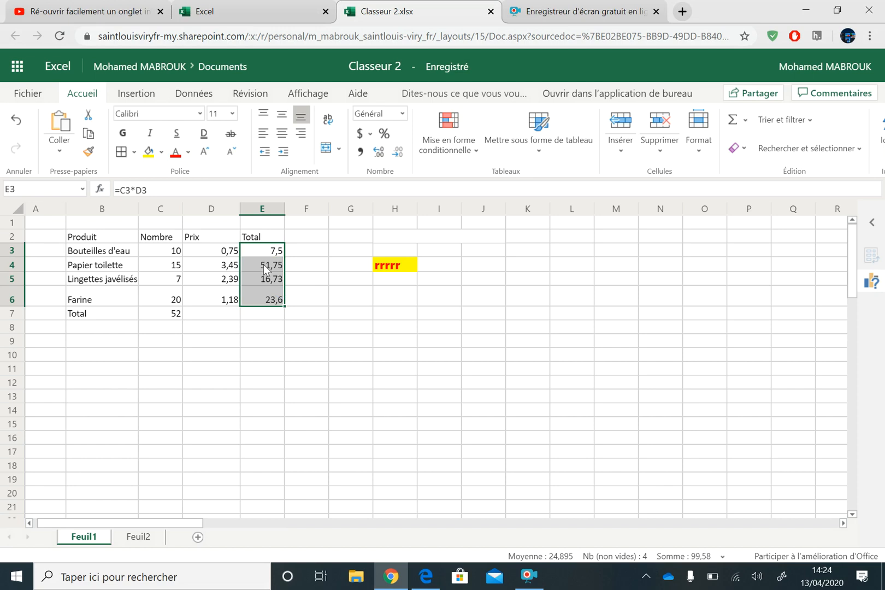
left_click(349, 313)
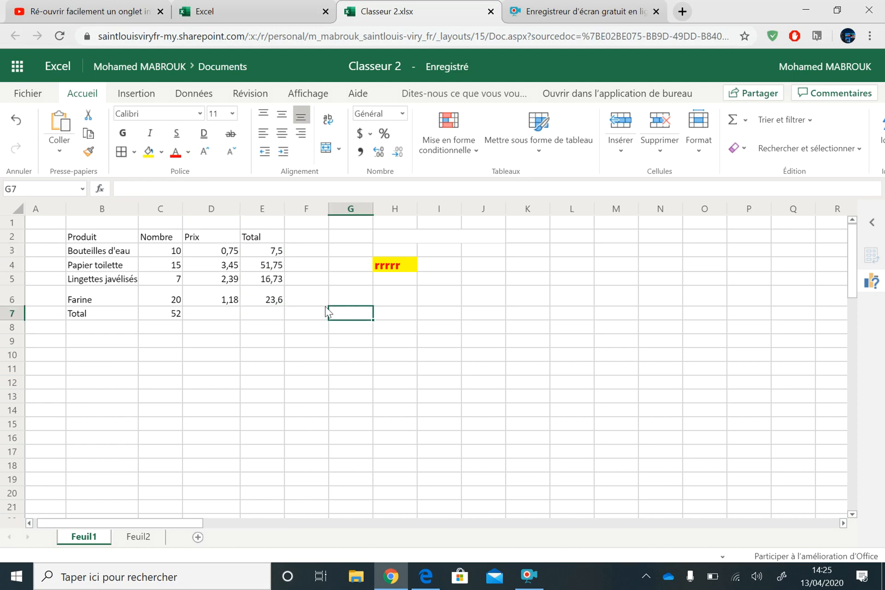
Step: Sum the product totals in cell E7 with the formula =somme(E3:E6)
left_click(264, 317)
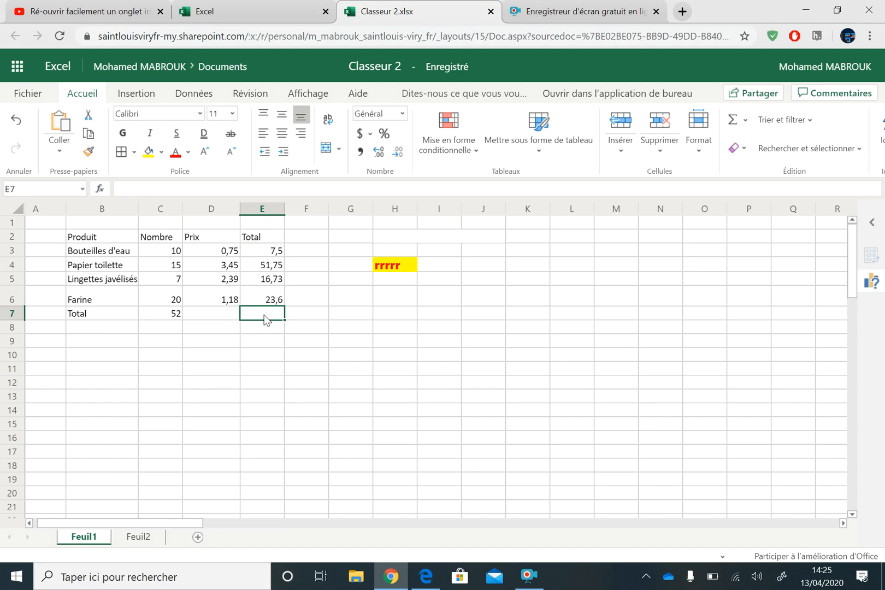
type("=")
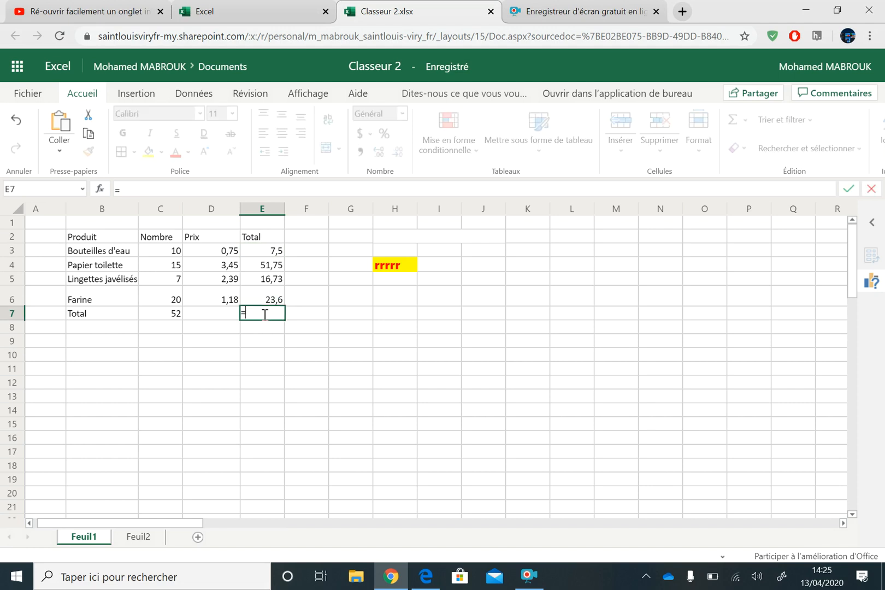
type("so")
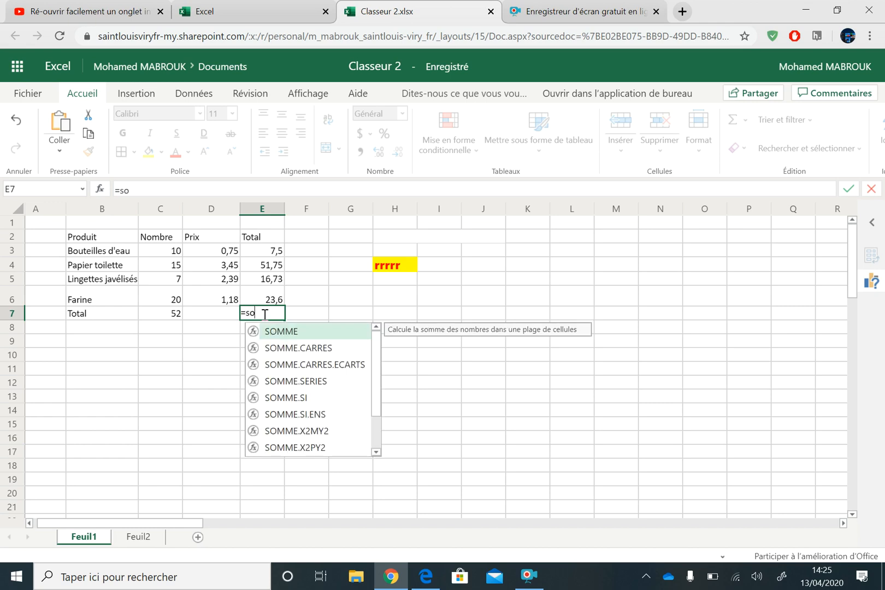
type("mme(")
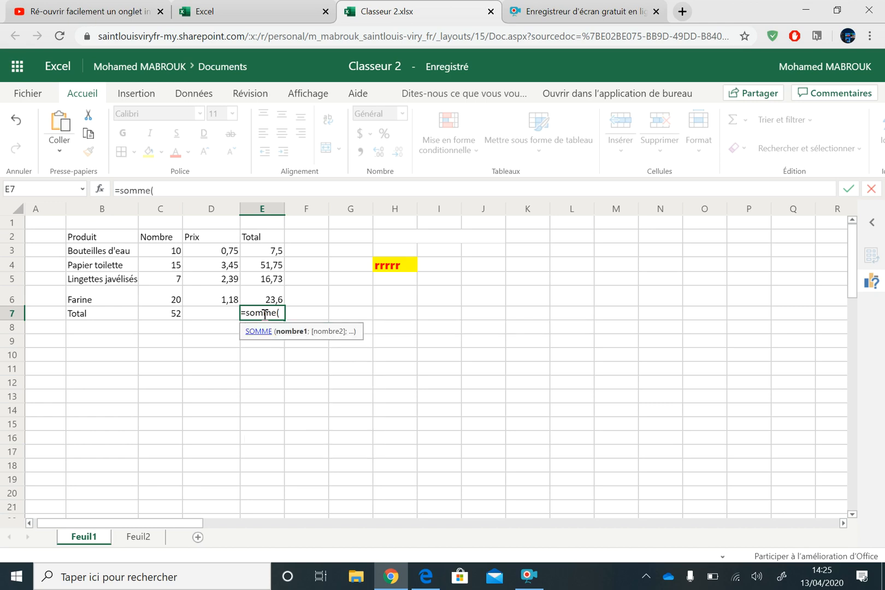
left_click(269, 255)
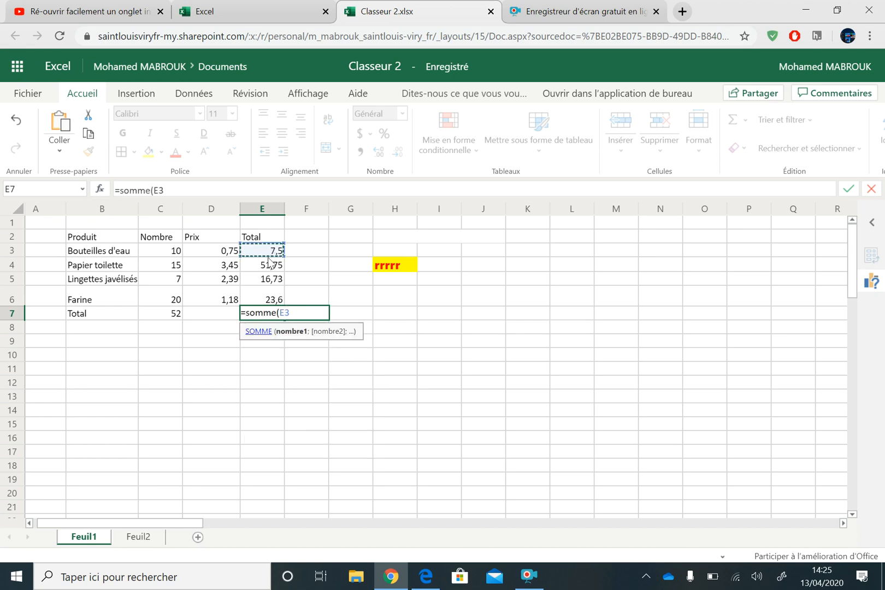
left_click_drag(269, 255, 272, 300)
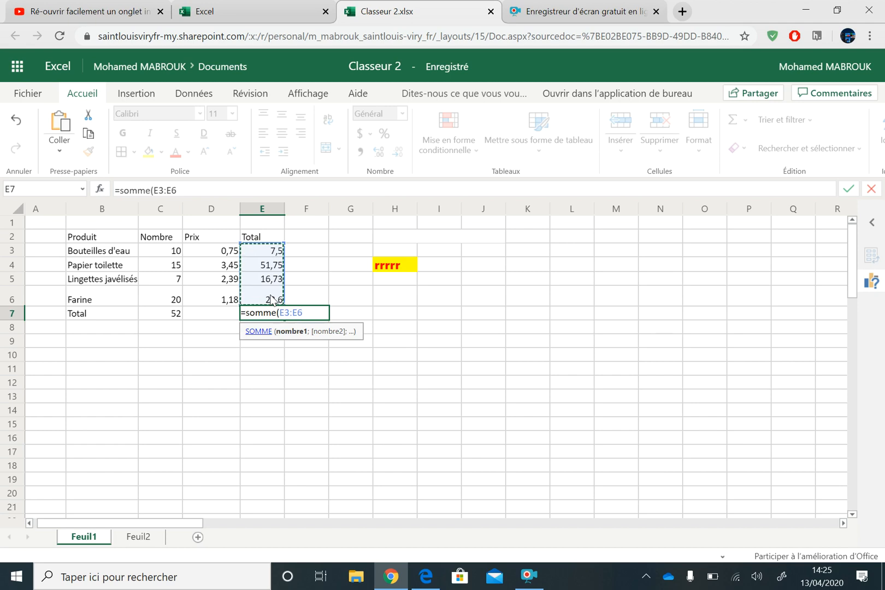
key("Return")
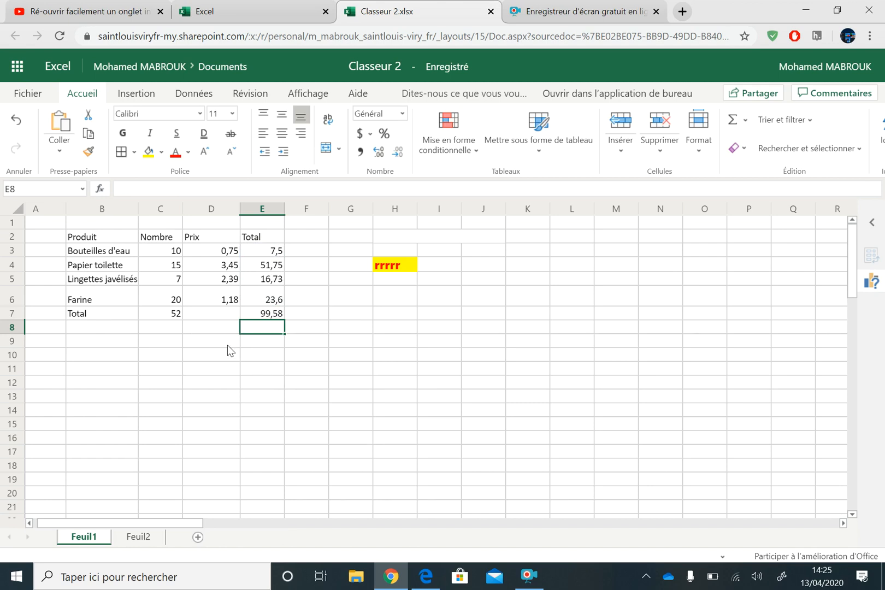
Step: Apply borders around every cell of the product table B2:E7 and undo them
left_click_drag(68, 232, 248, 309)
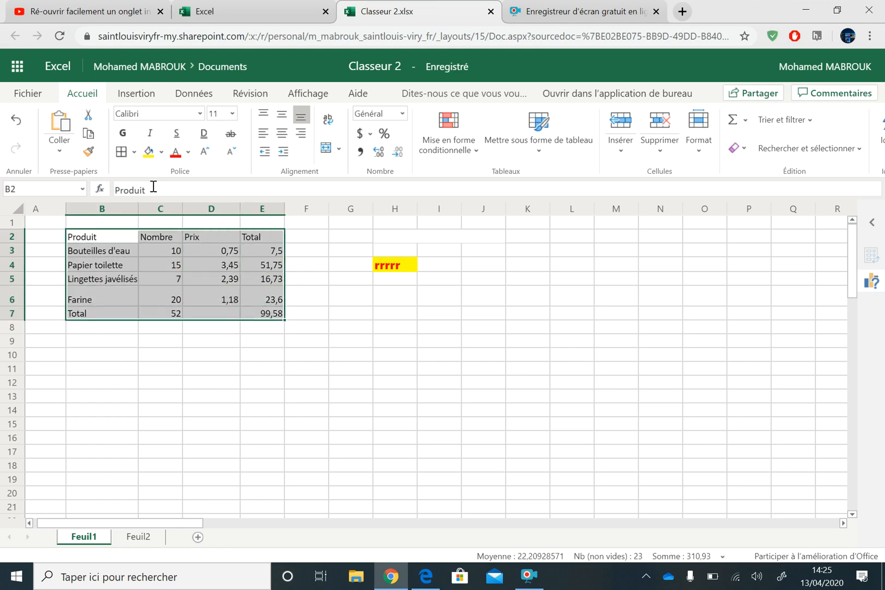
left_click(121, 153)
left_click(306, 277)
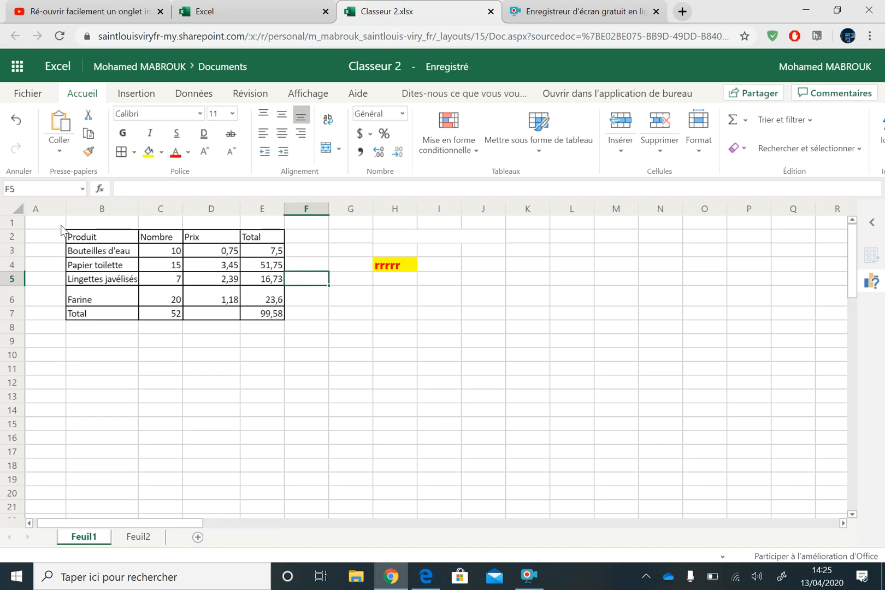
left_click(15, 121)
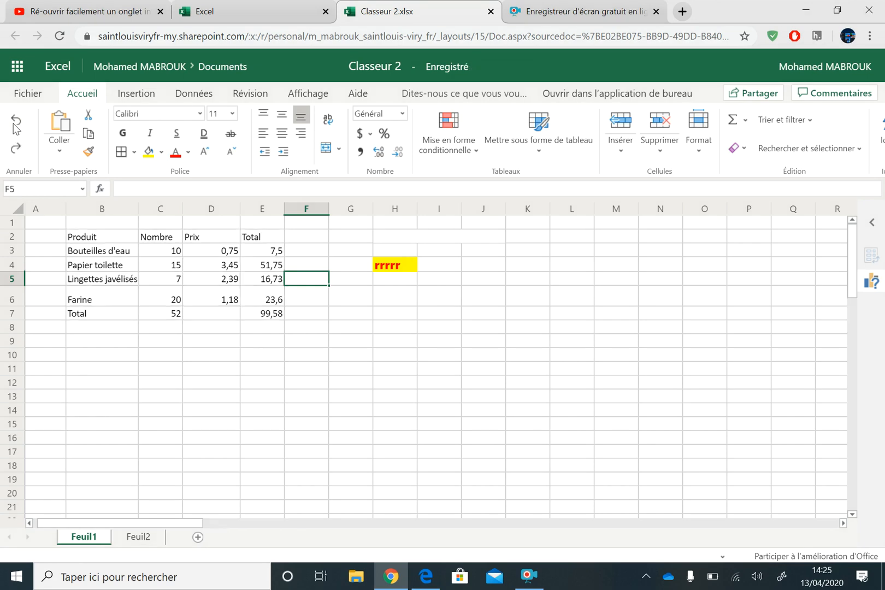
Step: Format the range B2:E7 as a table with headers, using the light orange banded style with gridlines
mouse_move(71, 237)
left_mouse_down()
mouse_move(225, 292)
mouse_move(261, 315)
left_mouse_up()
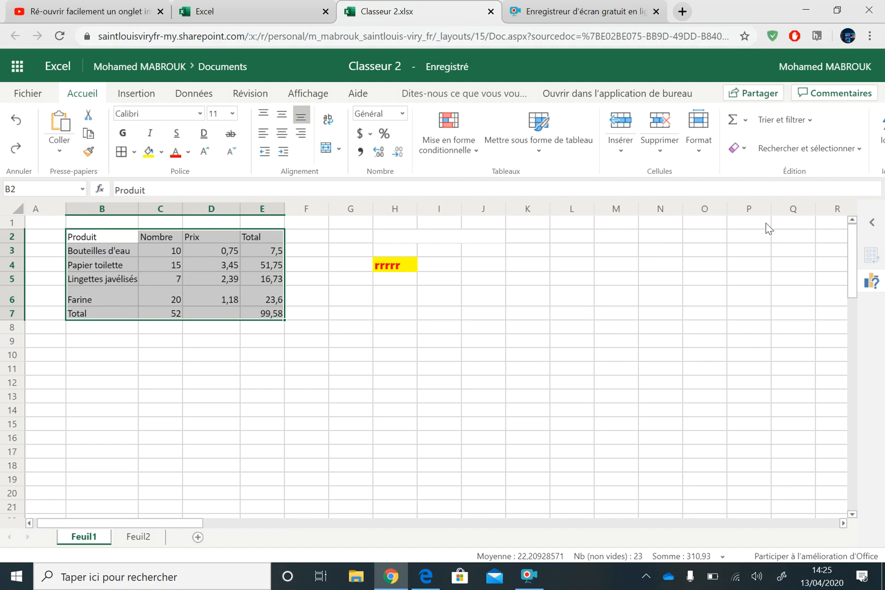
left_click(538, 152)
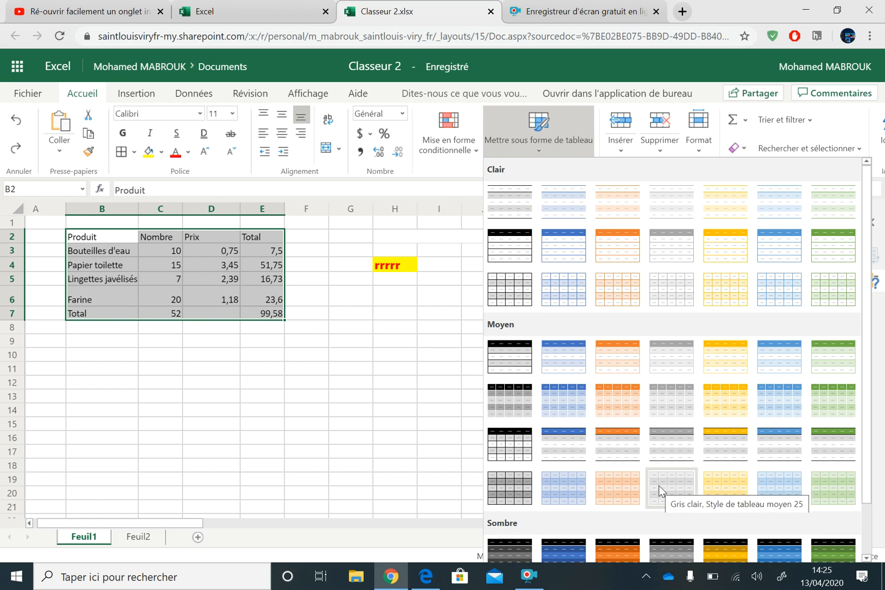
left_click(615, 285)
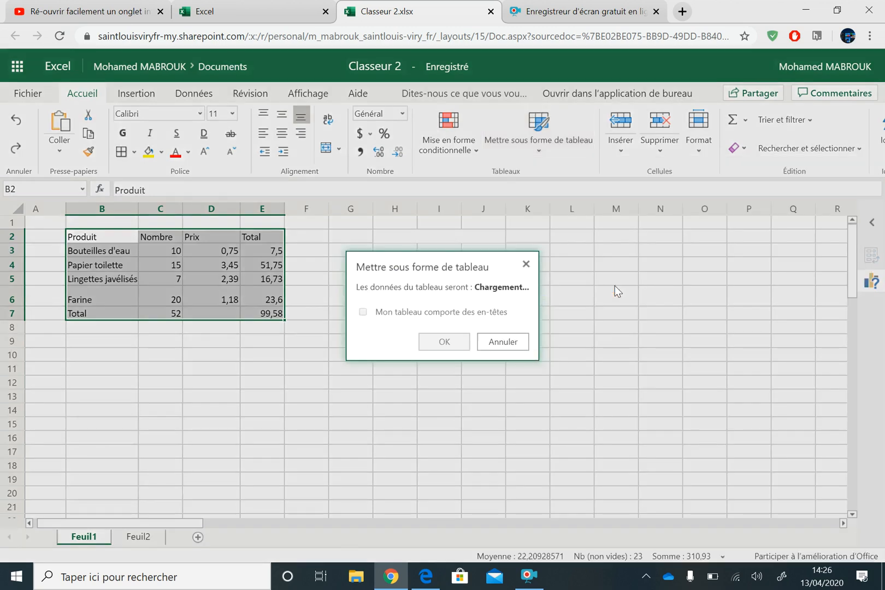
left_click(425, 342)
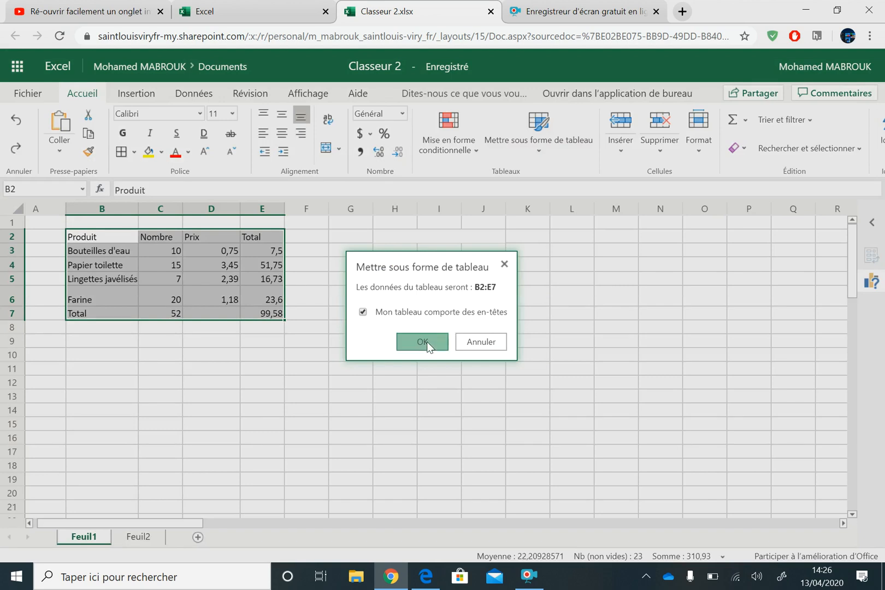
left_click(403, 343)
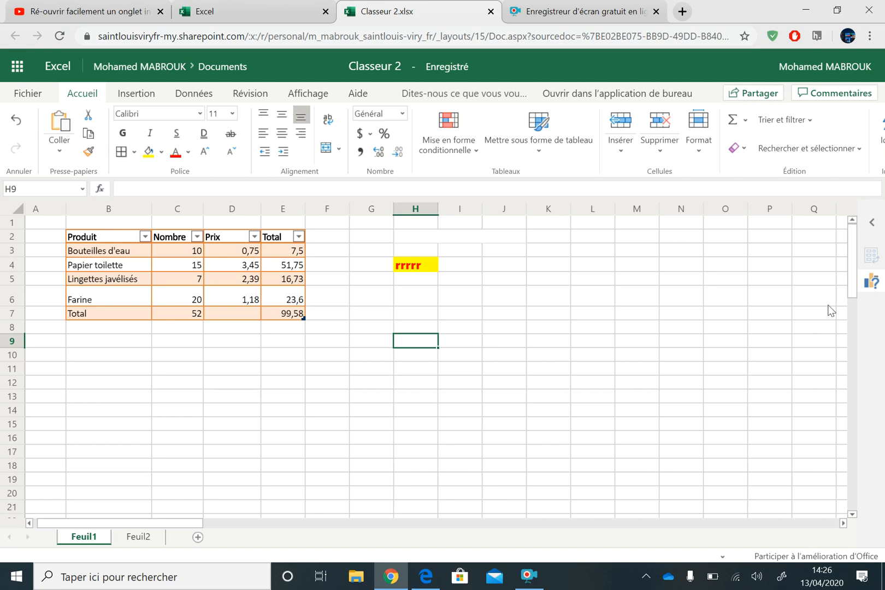
Step: Insert the recommended bar chart « Nombre » par « Produit » into the sheet
left_click(873, 283)
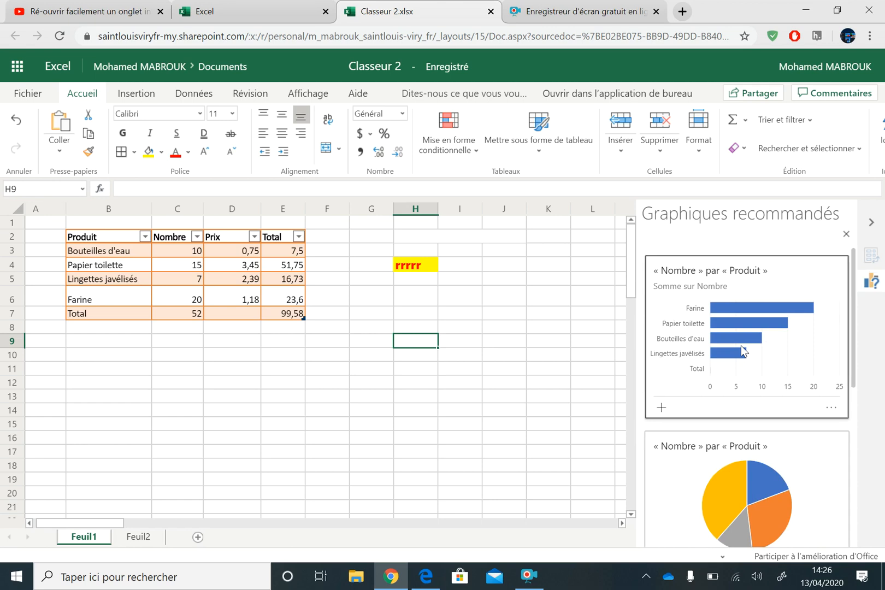
left_click(661, 409)
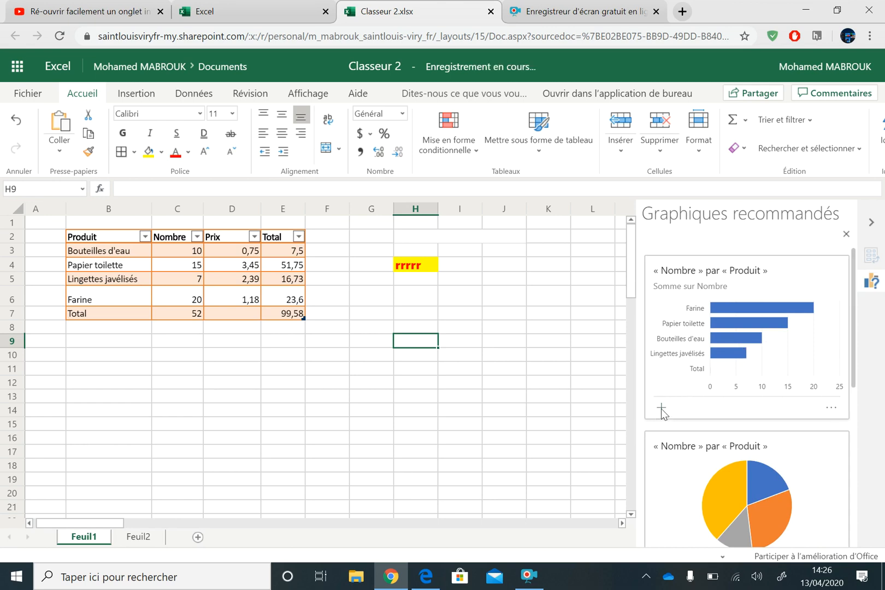